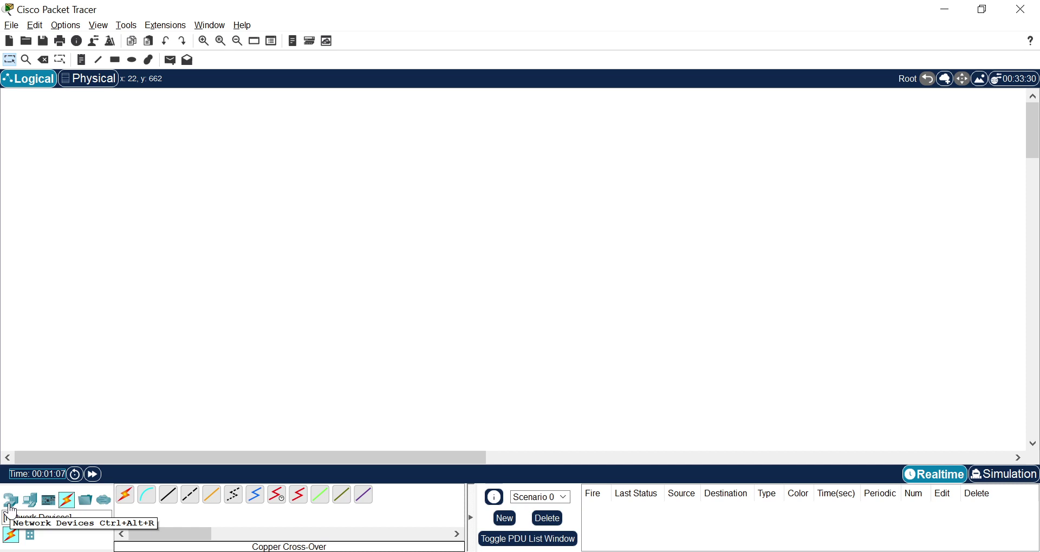
Browse the End Devices, Connections and Multiuser categories, then select the ISR4331 router model.
{"action": "left_click", "coordinate": [12, 511]}
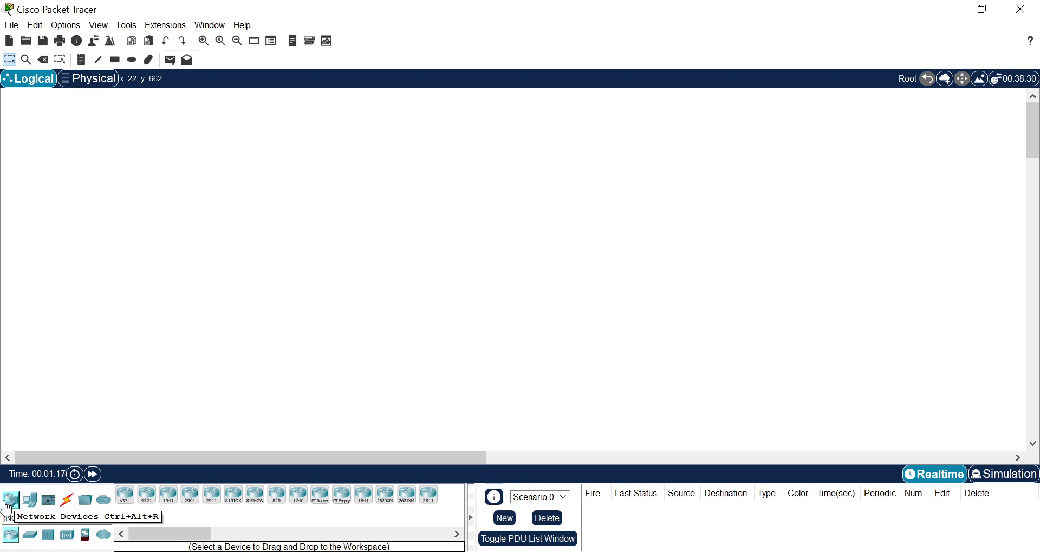
{"action": "left_click", "coordinate": [32, 501]}
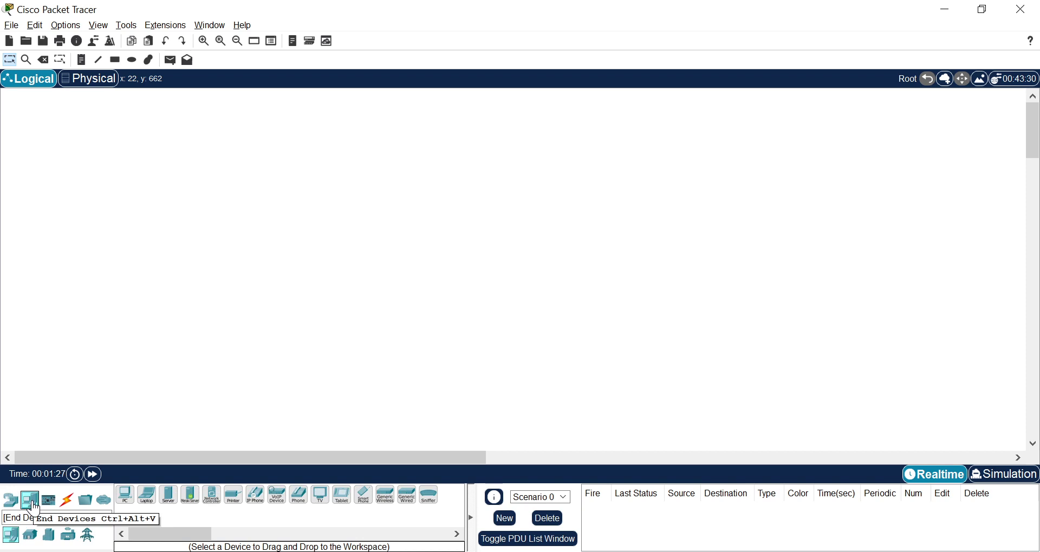
{"action": "left_click", "coordinate": [69, 503]}
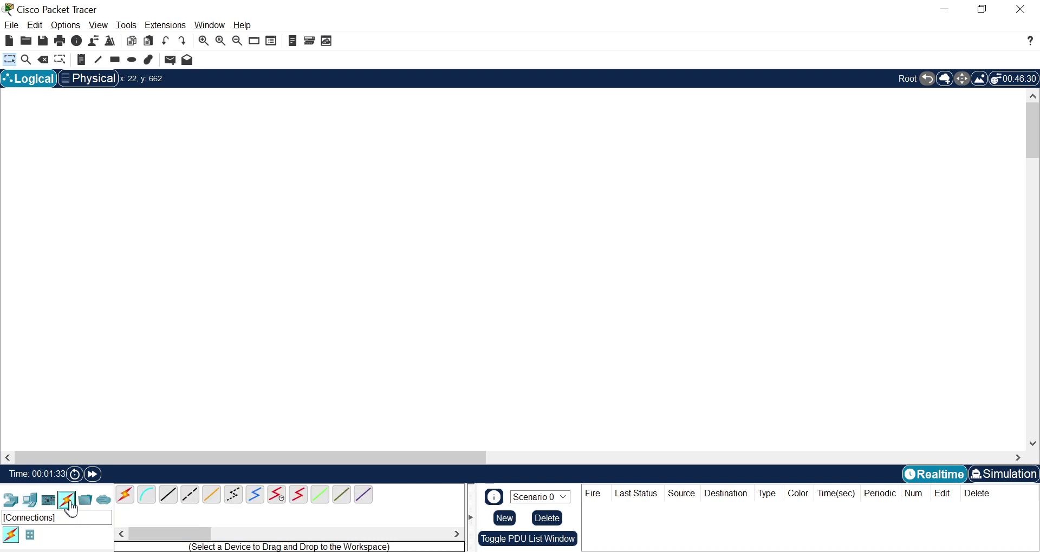
{"action": "left_click", "coordinate": [103, 502]}
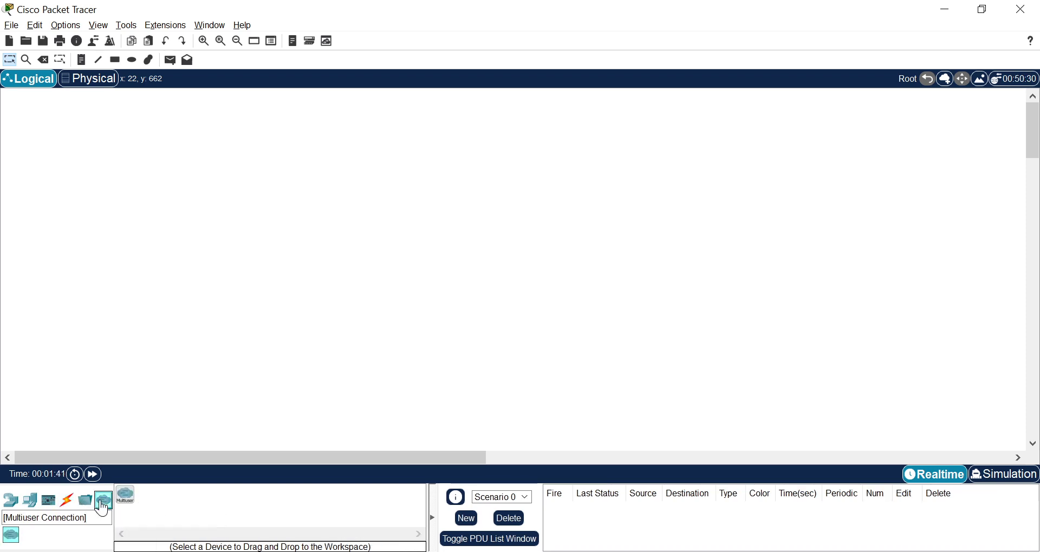
{"action": "left_click", "coordinate": [126, 496]}
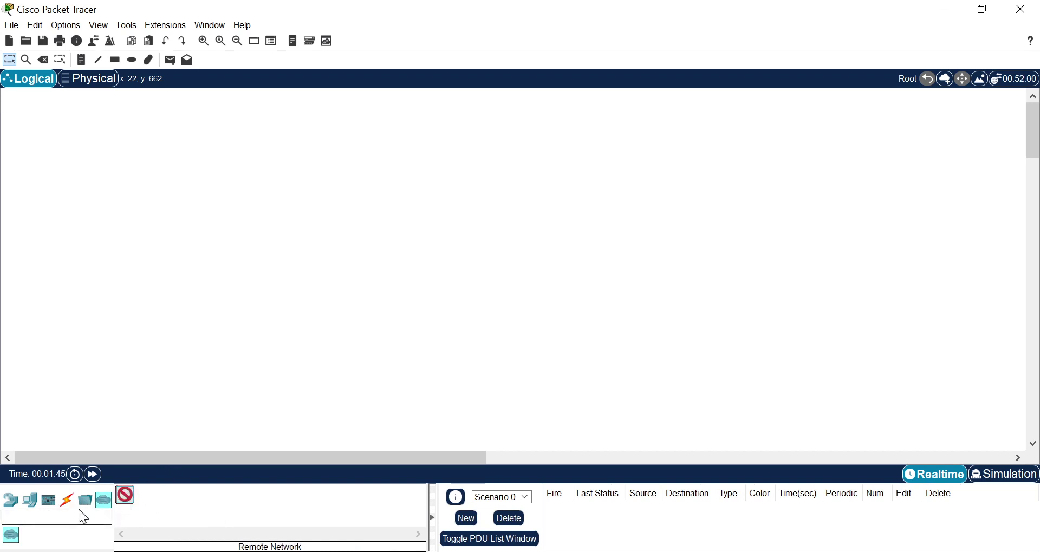
{"action": "left_click", "coordinate": [11, 507]}
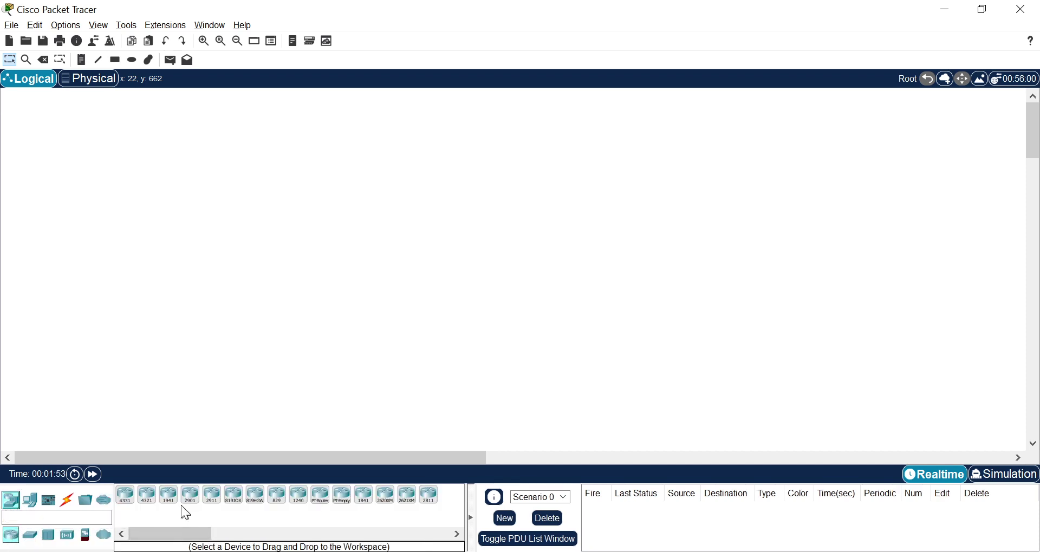
{"action": "left_click", "coordinate": [125, 495]}
Place the ISR4331 as Router0, then a generic Switch-PT as Switch0 to its left.
{"action": "left_click", "coordinate": [325, 197]}
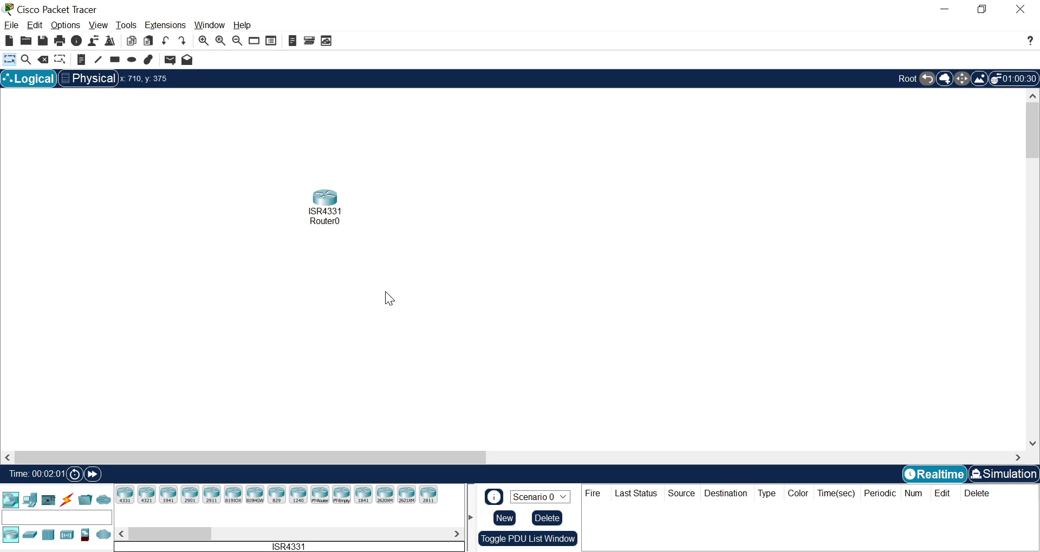
{"action": "scroll", "coordinate": [389, 298], "scroll_direction": "up", "scroll_amount": 1}
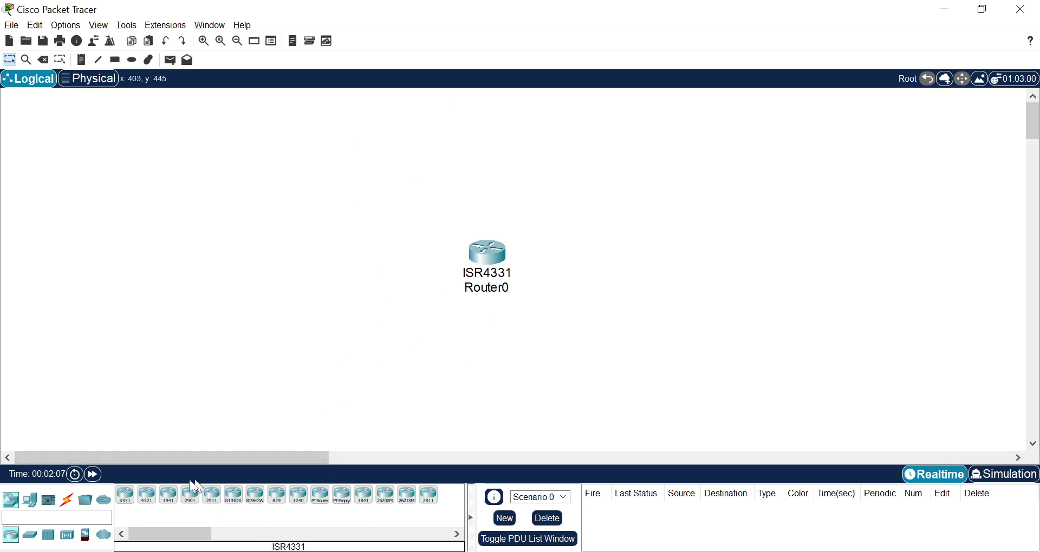
{"action": "left_click", "coordinate": [31, 538]}
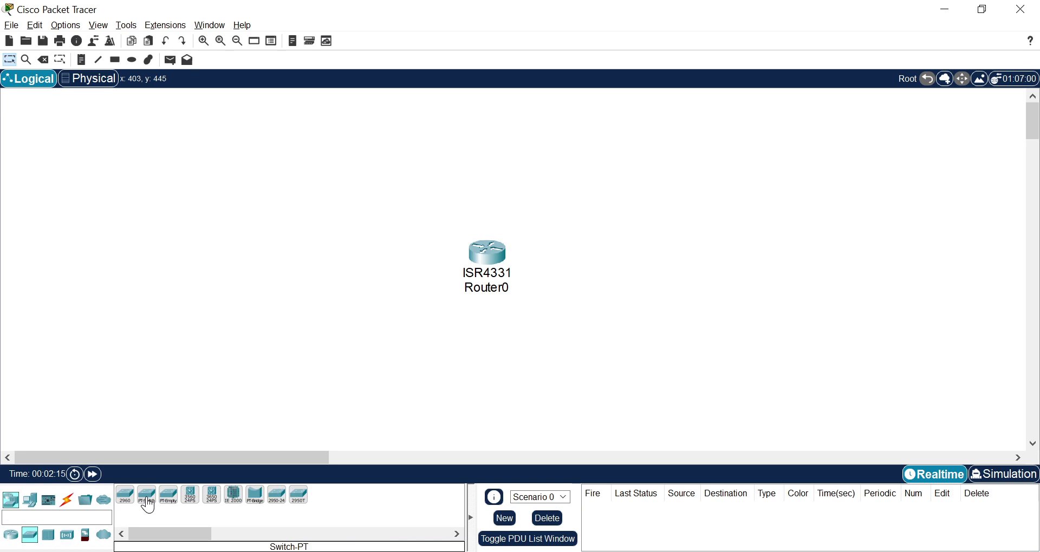
{"action": "left_click_drag", "start_coordinate": [146, 504], "coordinate": [148, 507]}
{"action": "left_click", "coordinate": [210, 202]}
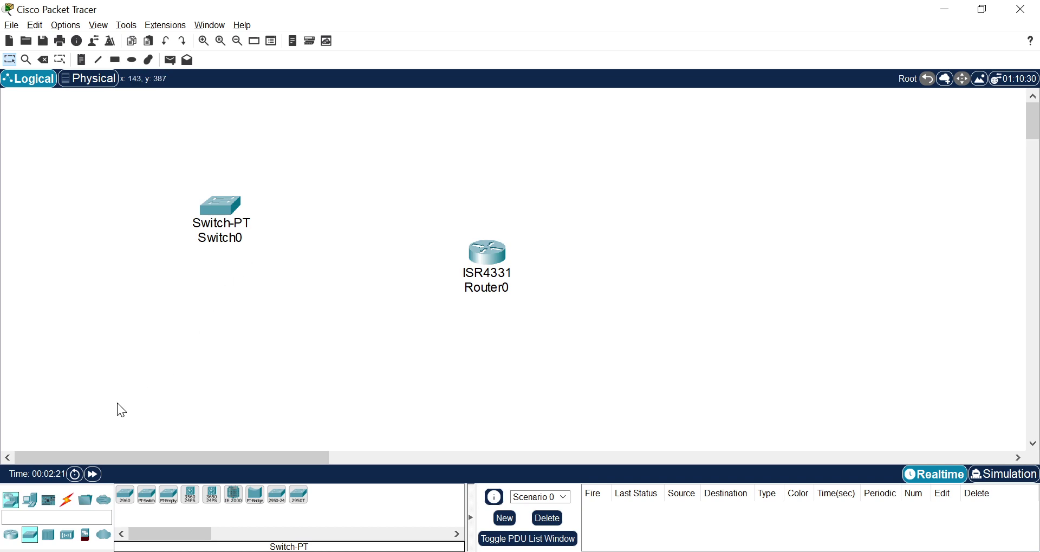
{"action": "left_click", "coordinate": [34, 505]}
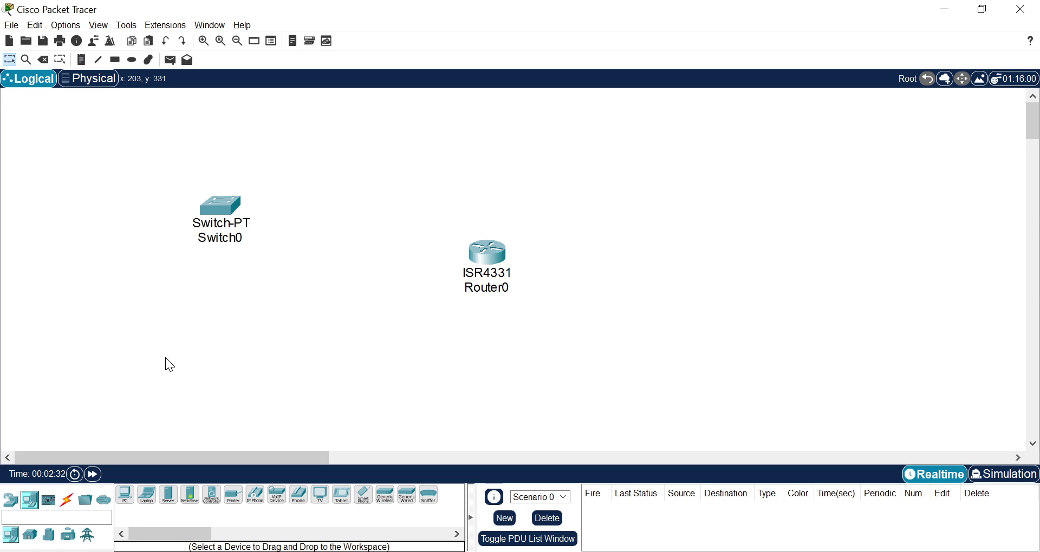
Place a PC-PT, Laptop-PT and Server-PT (PC0, Laptop0, Server0) below the switch and router.
{"action": "left_click", "coordinate": [127, 503]}
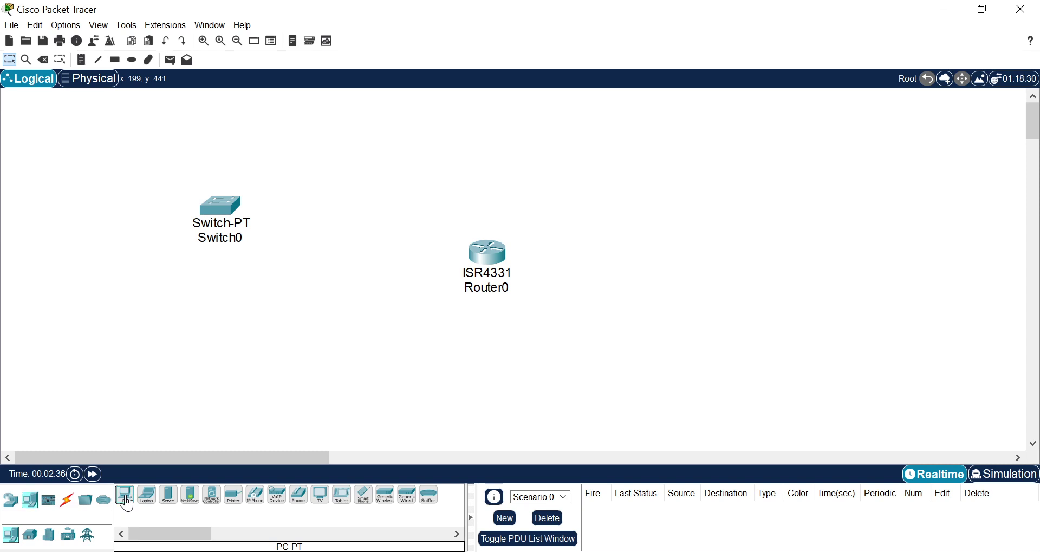
{"action": "left_click", "coordinate": [130, 313]}
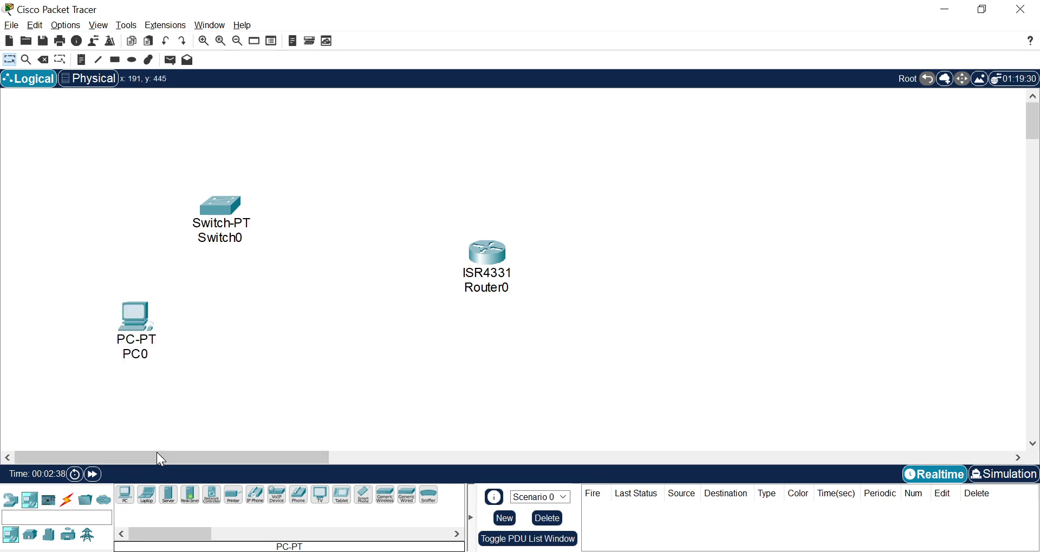
{"action": "left_click", "coordinate": [147, 495]}
{"action": "left_click", "coordinate": [271, 336]}
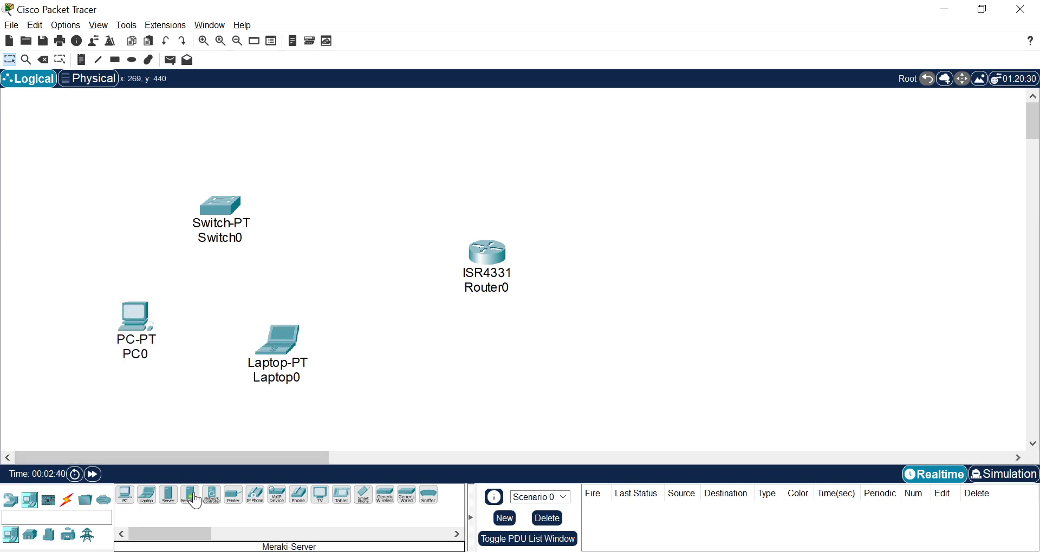
{"action": "left_click", "coordinate": [169, 496]}
{"action": "left_click", "coordinate": [405, 350]}
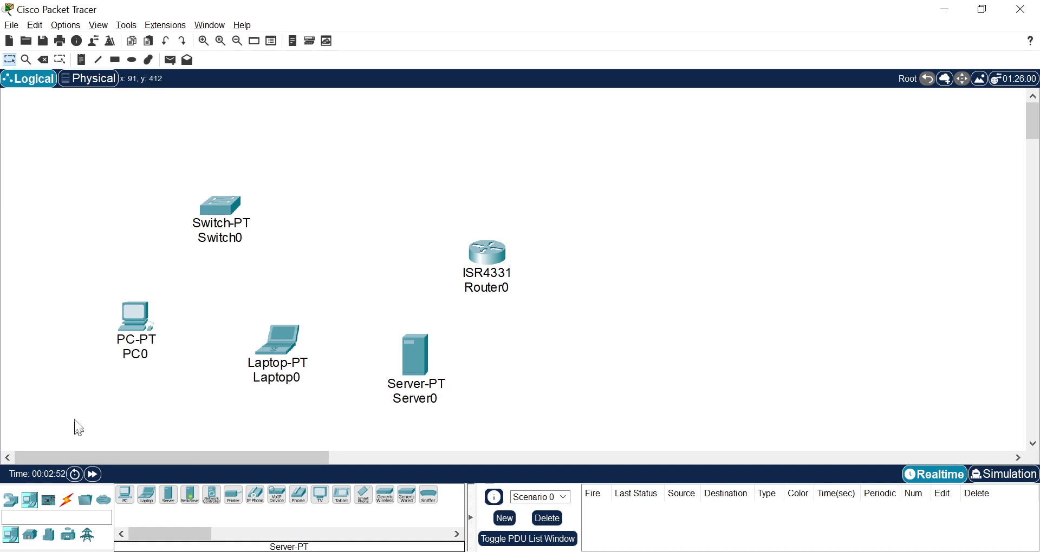
{"action": "left_click", "coordinate": [72, 506]}
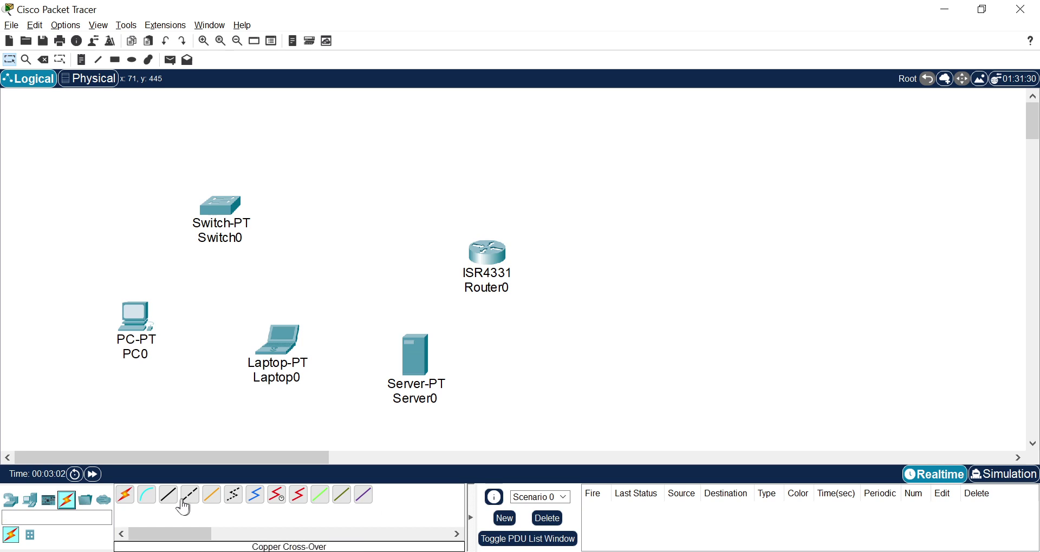
Link PC0 to Switch0 using the Automatically Choose Connection Type cable.
{"action": "left_click", "coordinate": [125, 504]}
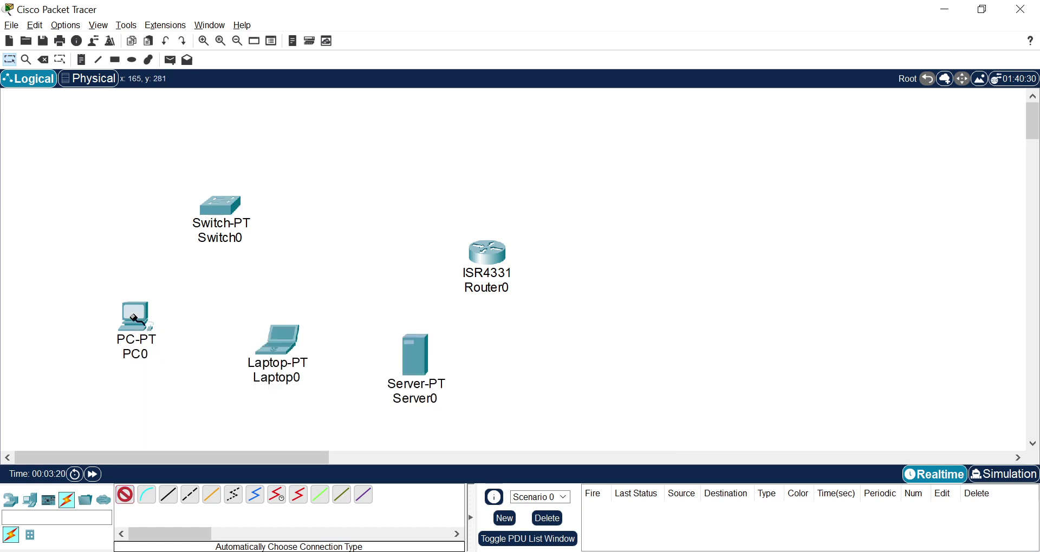
{"action": "left_click", "coordinate": [134, 319]}
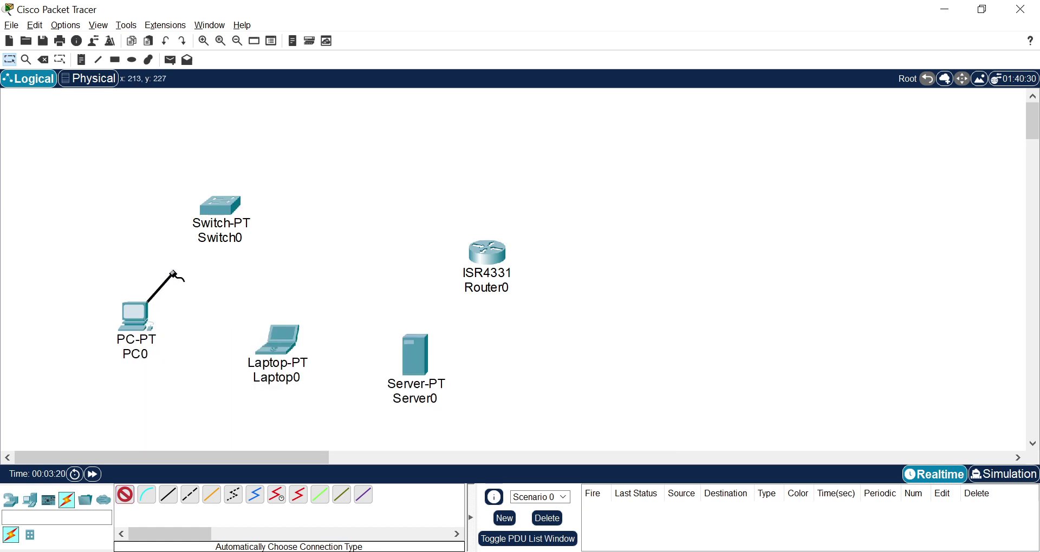
{"action": "left_click", "coordinate": [225, 207]}
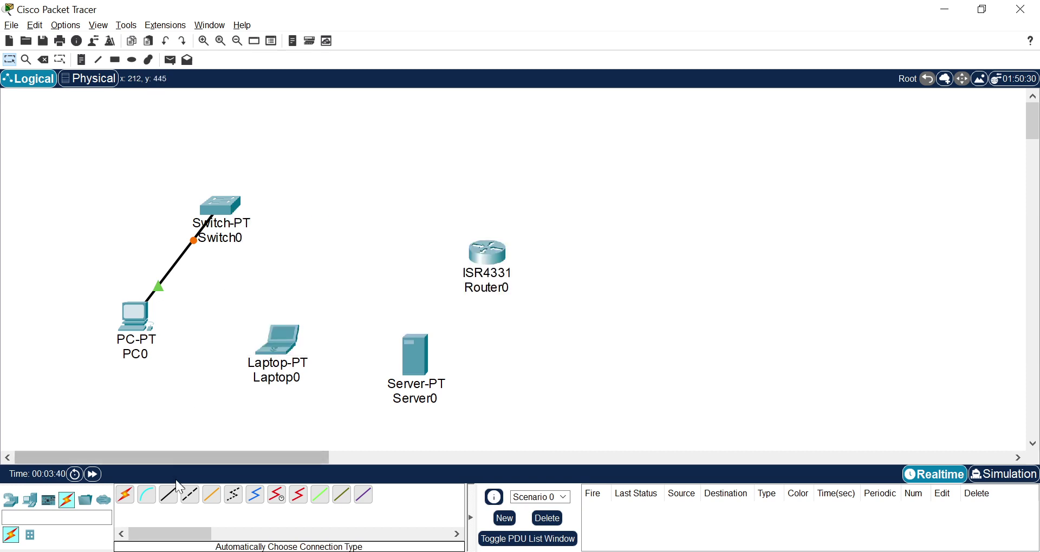
Cable Laptop0's FastEthernet0 to Switch0's FastEthernet1/1 with copper straight-through.
{"action": "left_click", "coordinate": [173, 505]}
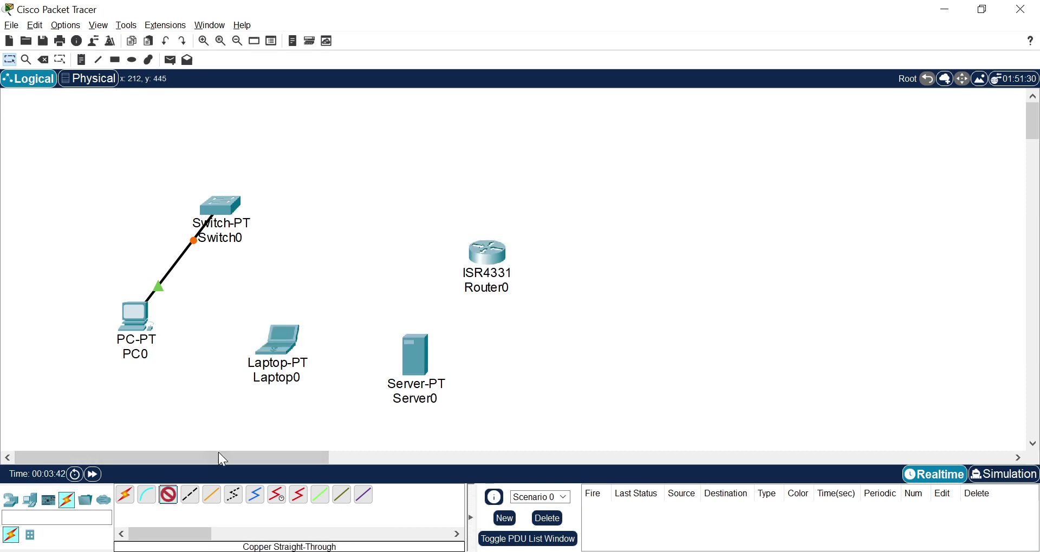
{"action": "left_click", "coordinate": [278, 341]}
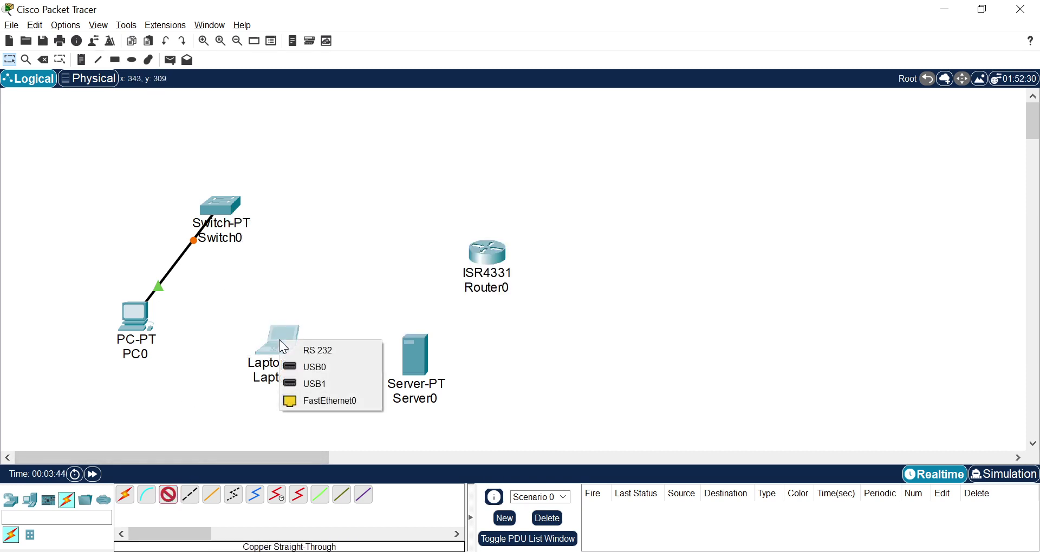
{"action": "left_click", "coordinate": [317, 401]}
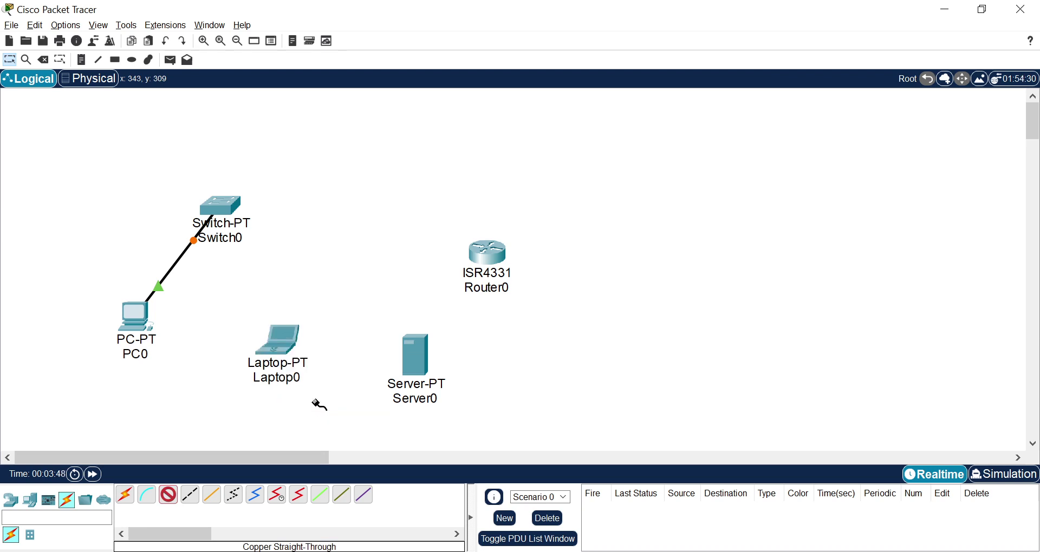
{"action": "left_click", "coordinate": [226, 201]}
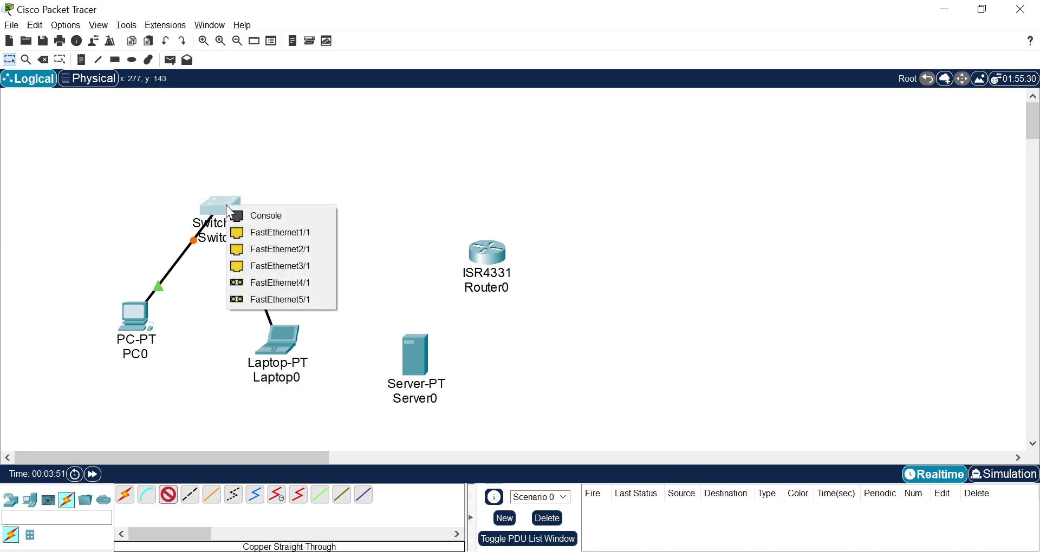
{"action": "left_click", "coordinate": [289, 234]}
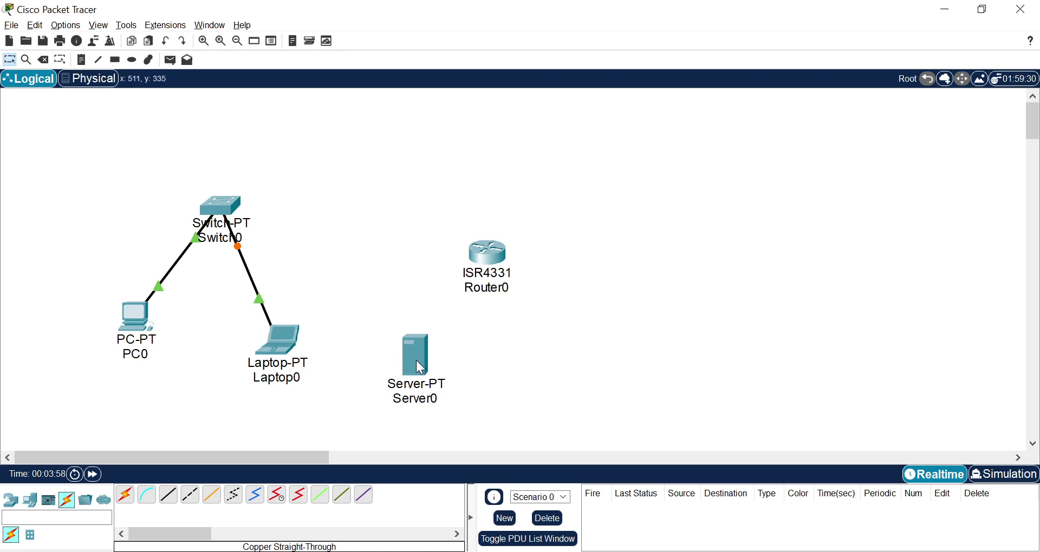
Cable Server0's FastEthernet0 to Switch0's FastEthernet2/1 with copper straight-through.
{"action": "left_click", "coordinate": [169, 499]}
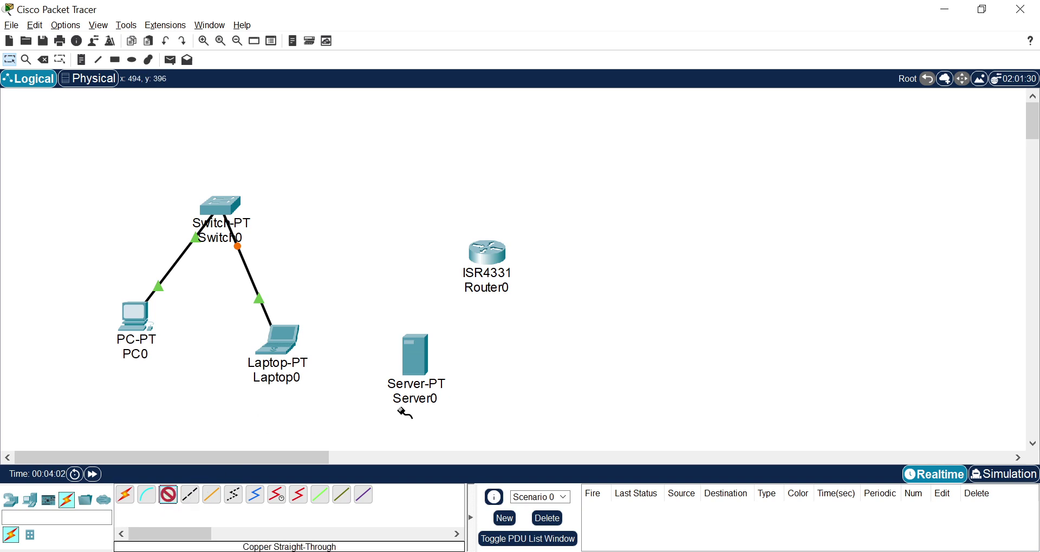
{"action": "left_click", "coordinate": [416, 355]}
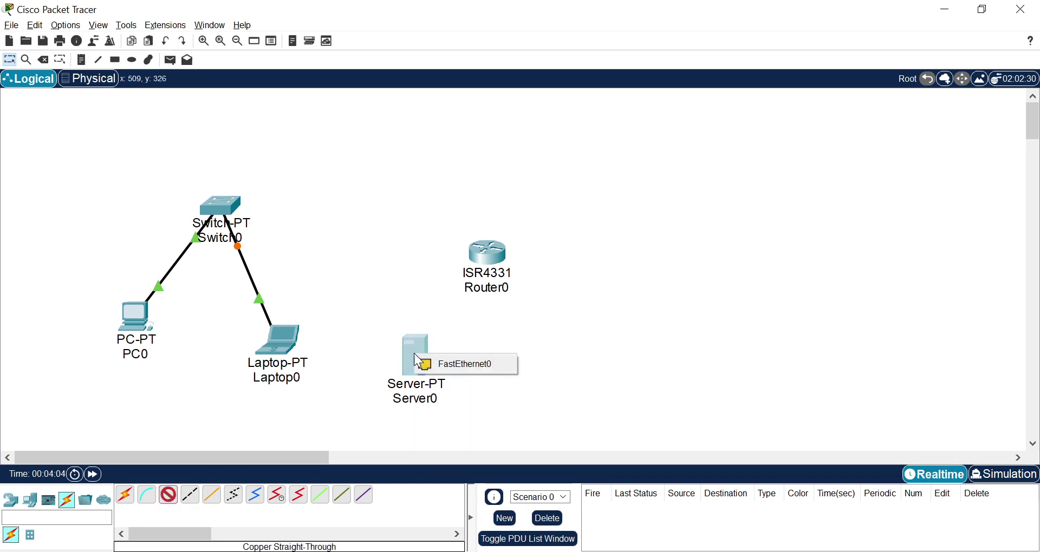
{"action": "left_click", "coordinate": [434, 364]}
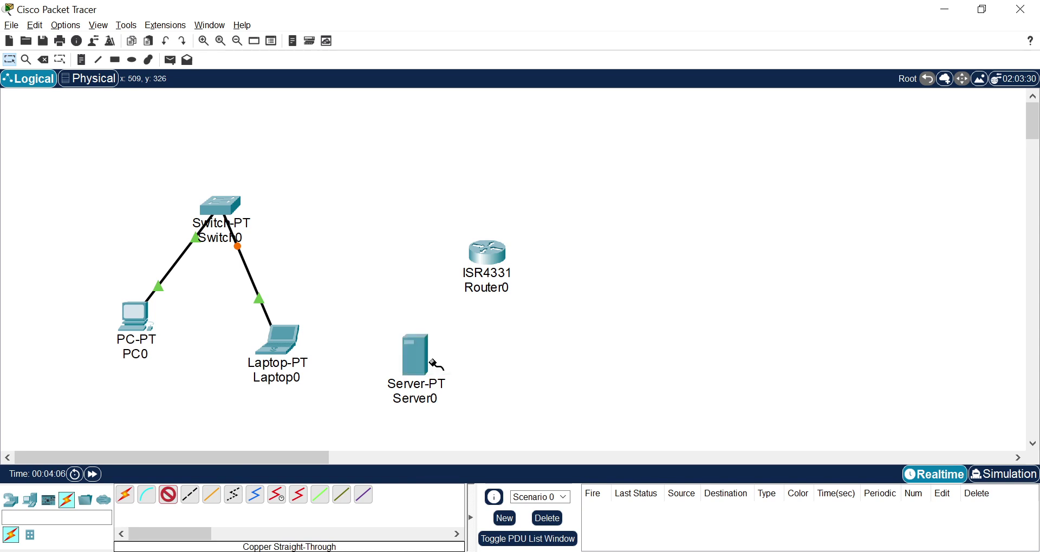
{"action": "left_click", "coordinate": [219, 203]}
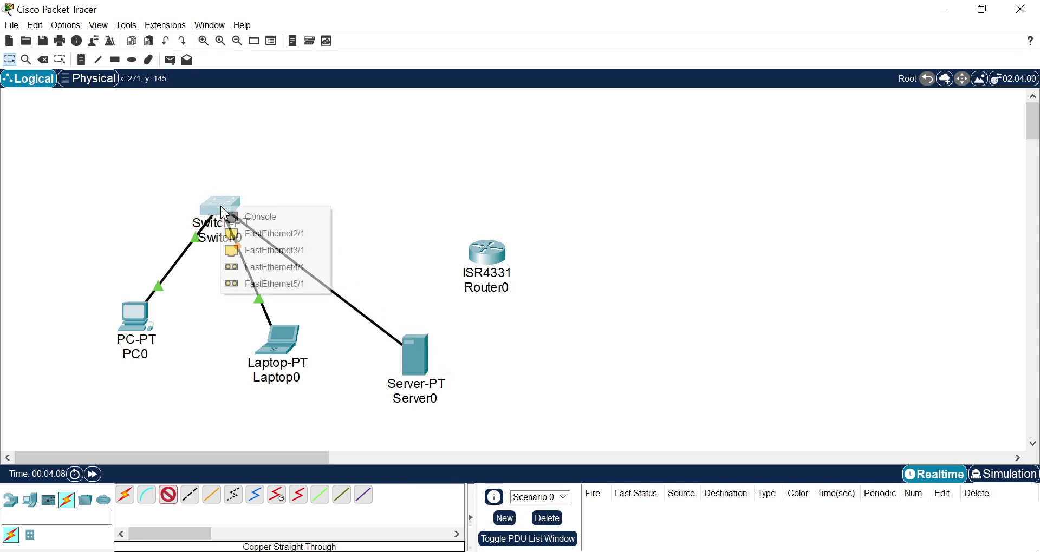
{"action": "left_click", "coordinate": [275, 234]}
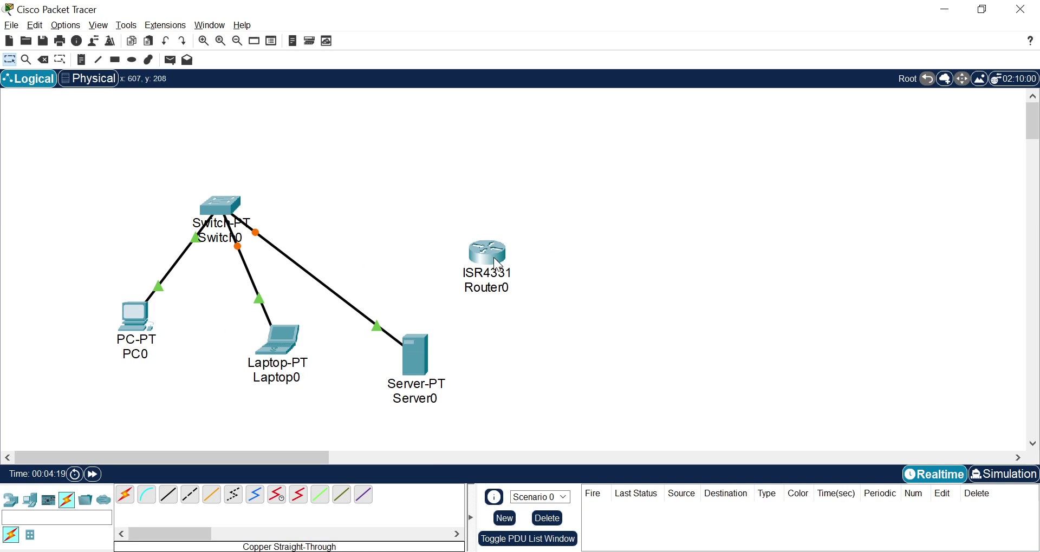
Run a copper straight-through cable from Switch0 FastEthernet3/1 to Router0 GigabitEthernet0/0/0.
{"action": "left_click", "coordinate": [169, 497]}
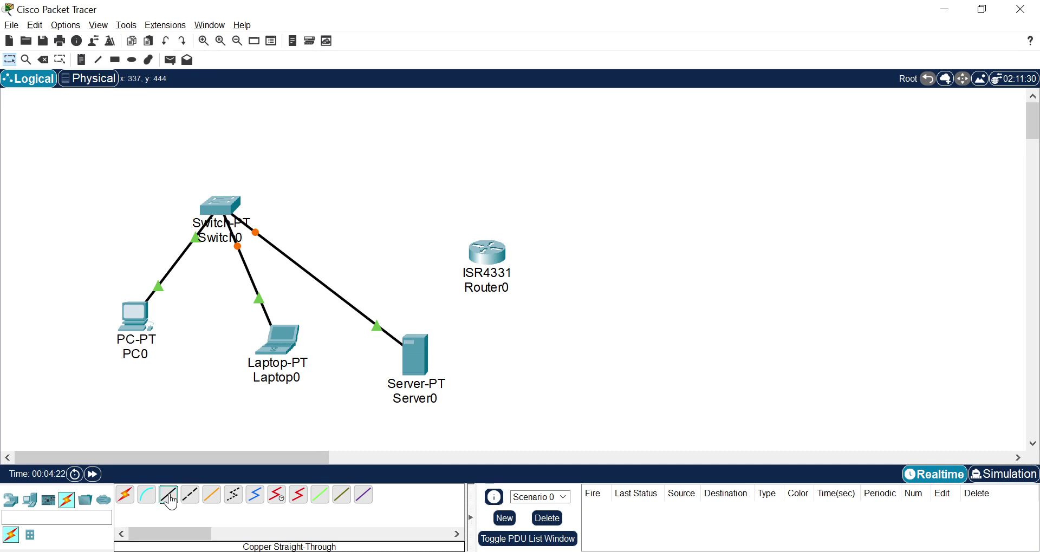
{"action": "left_click", "coordinate": [230, 200]}
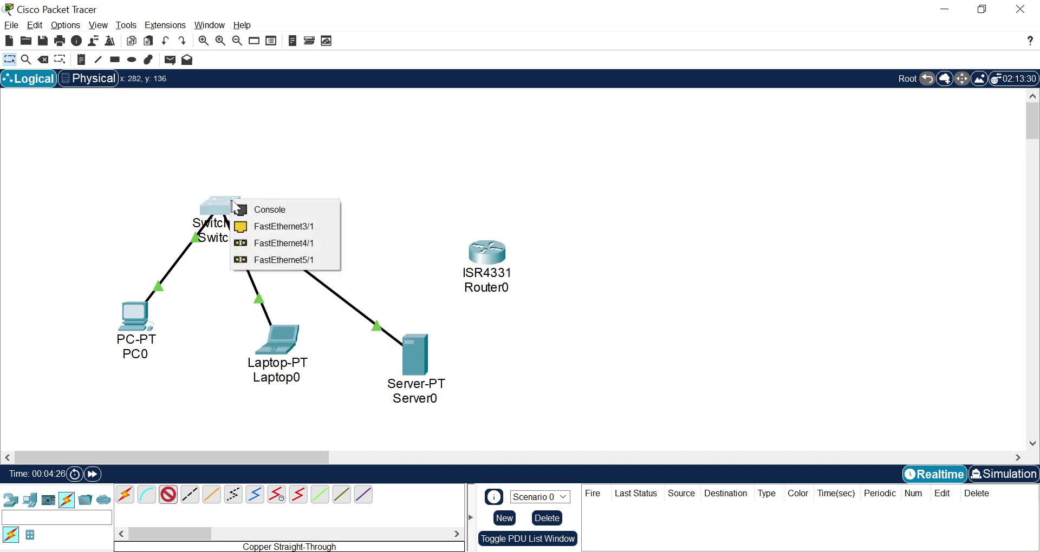
{"action": "left_click", "coordinate": [292, 229]}
{"action": "left_click", "coordinate": [482, 249]}
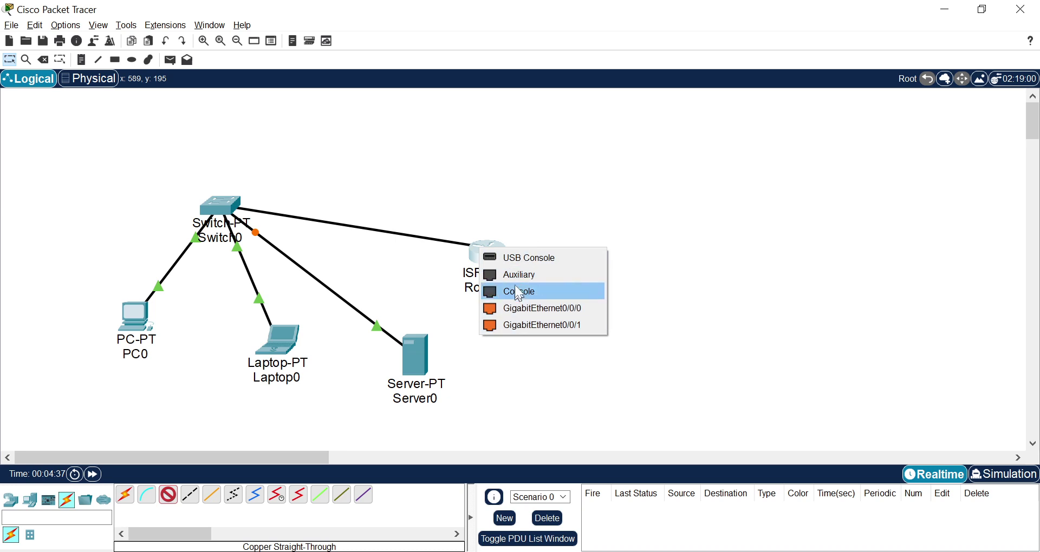
{"action": "left_click", "coordinate": [533, 308]}
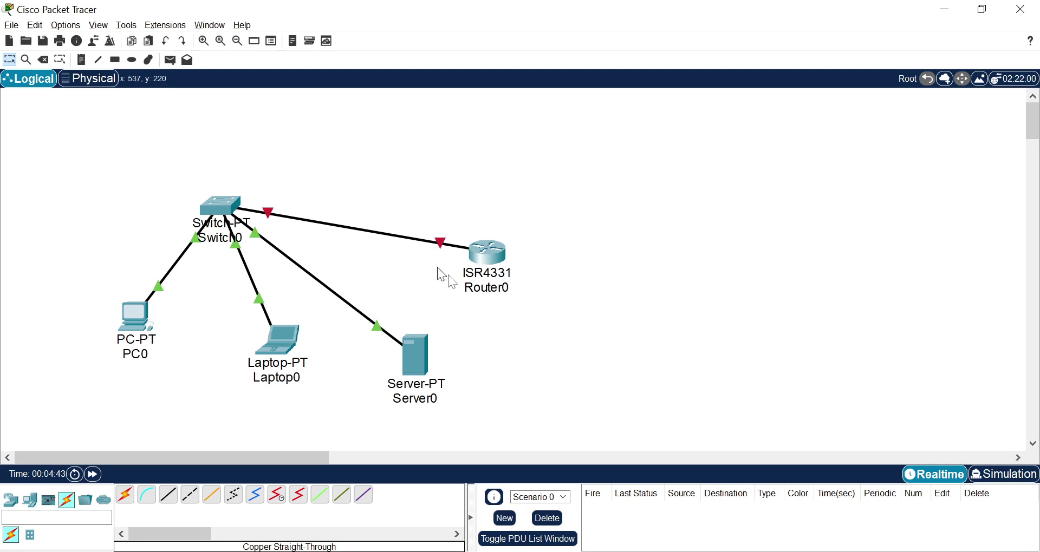
{"action": "mouse_move", "coordinate": [226, 207]}
{"action": "mouse_move", "coordinate": [481, 247]}
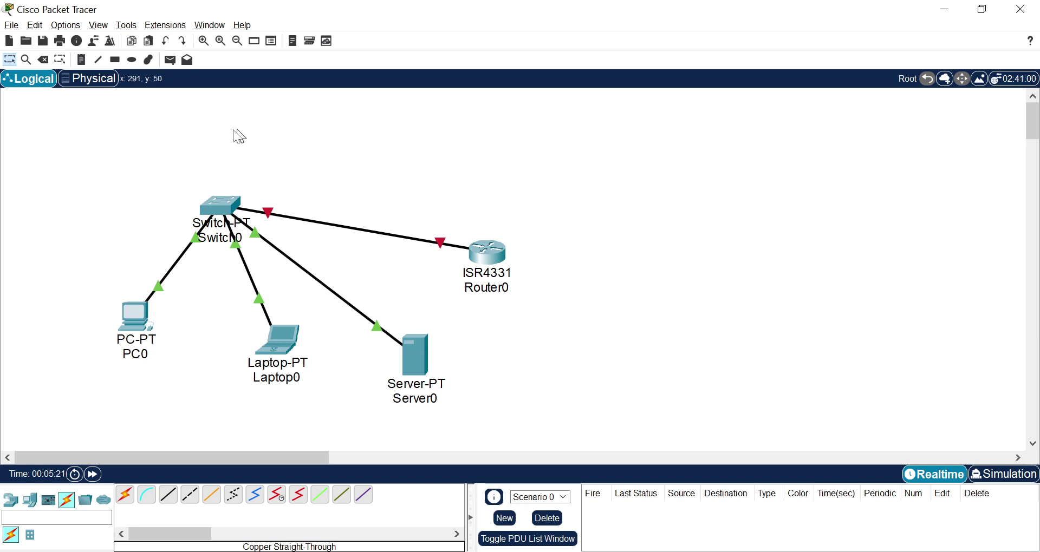
Place a generic PT-Switch as Switch1 to the left of Switch0.
{"action": "left_click", "coordinate": [12, 504]}
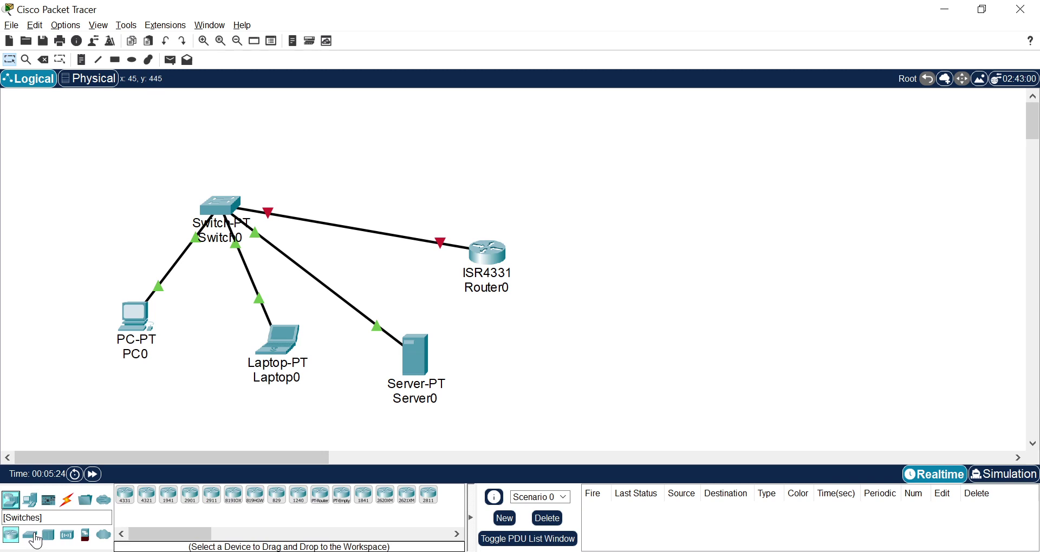
{"action": "left_click", "coordinate": [31, 536]}
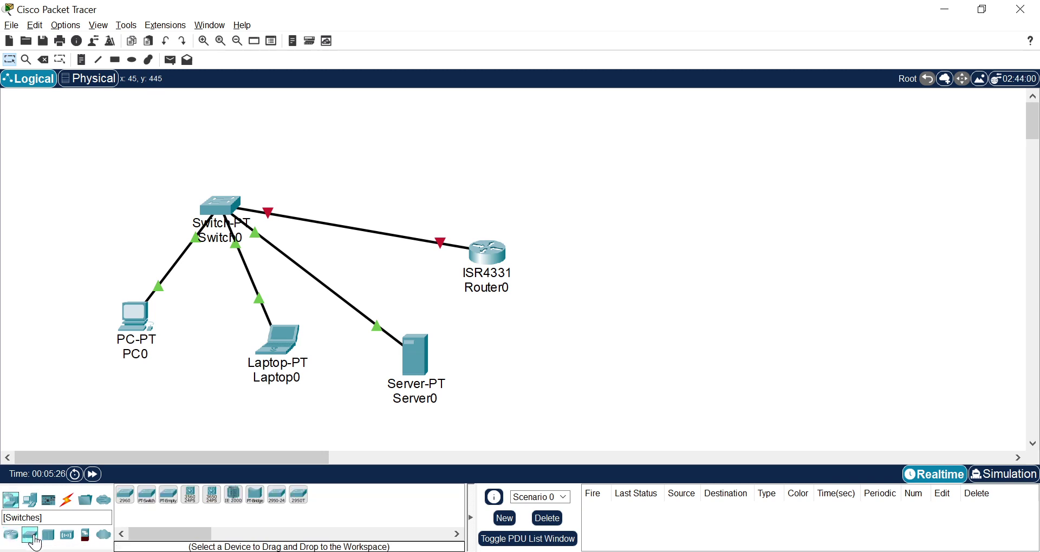
{"action": "left_click", "coordinate": [148, 497]}
{"action": "left_click", "coordinate": [101, 180]}
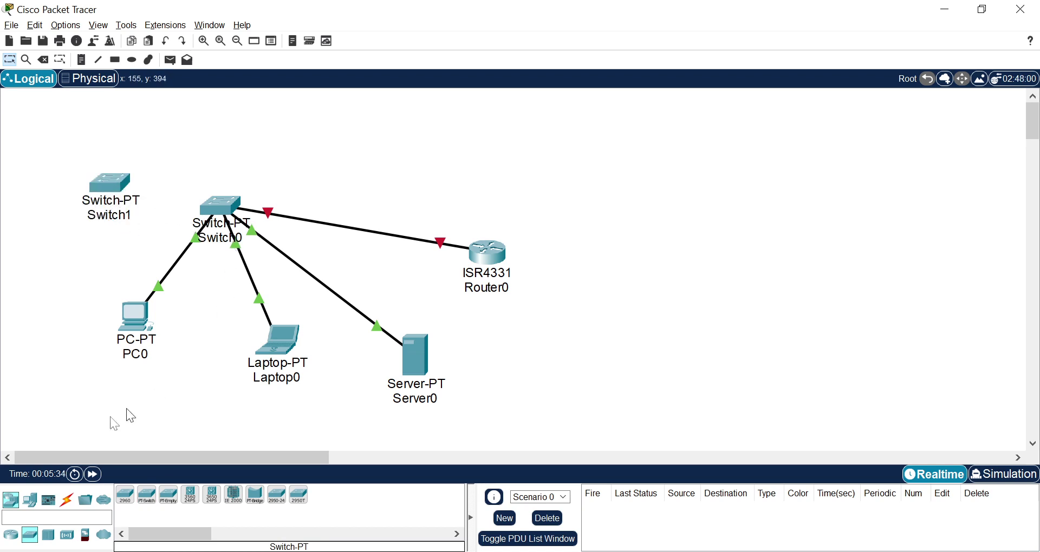
{"action": "left_click", "coordinate": [65, 503]}
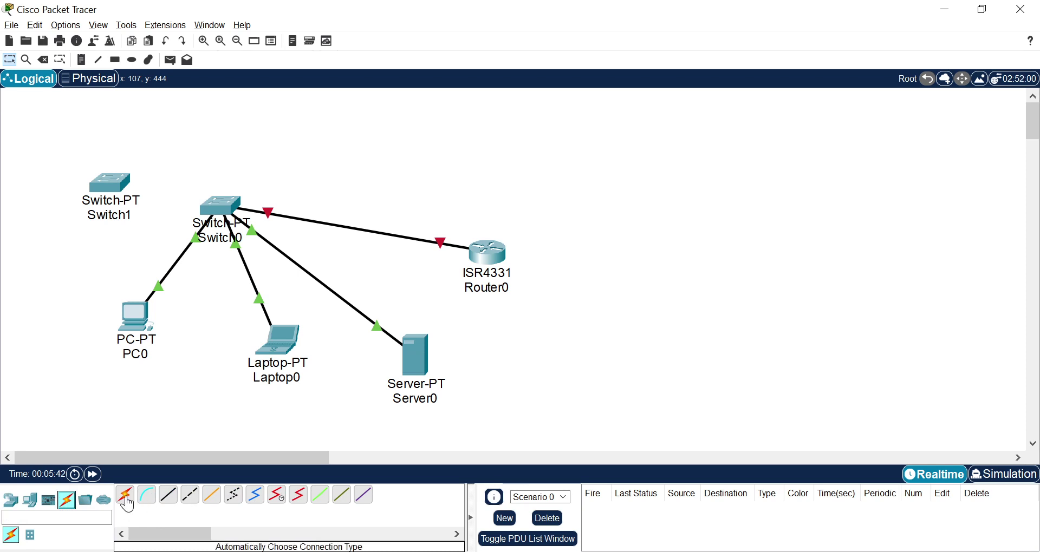
{"action": "left_click", "coordinate": [194, 502]}
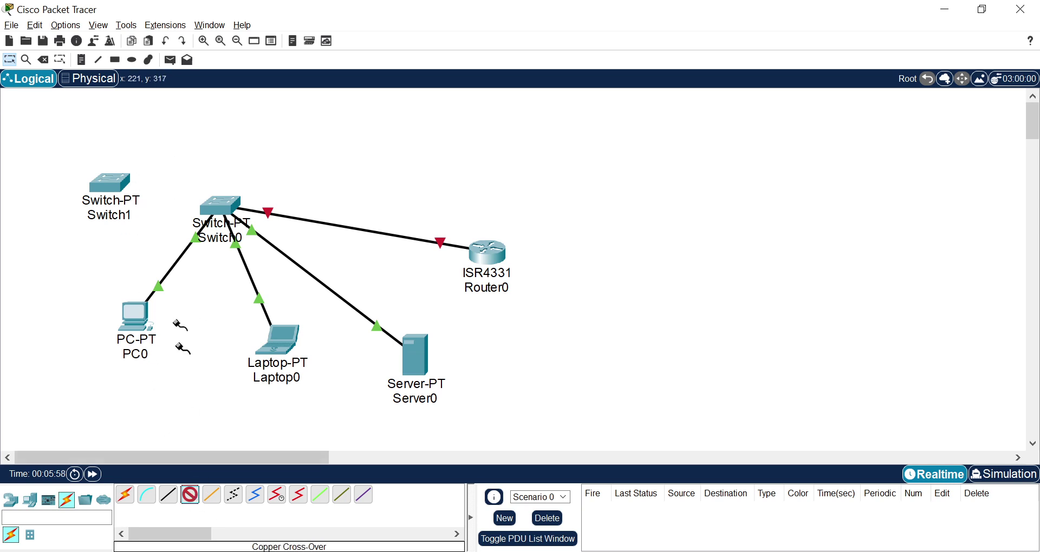
{"action": "left_click", "coordinate": [109, 191]}
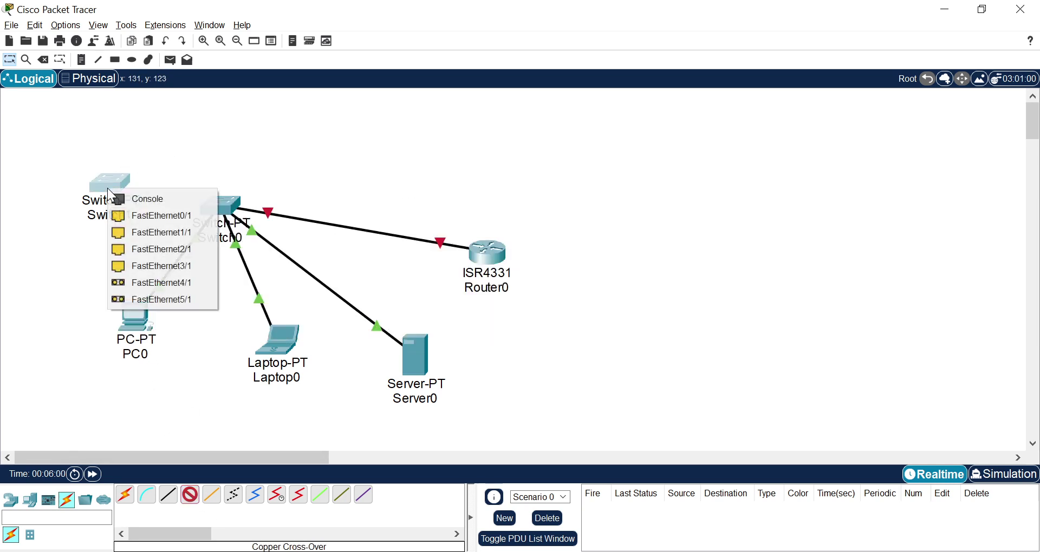
{"action": "left_click", "coordinate": [139, 221]}
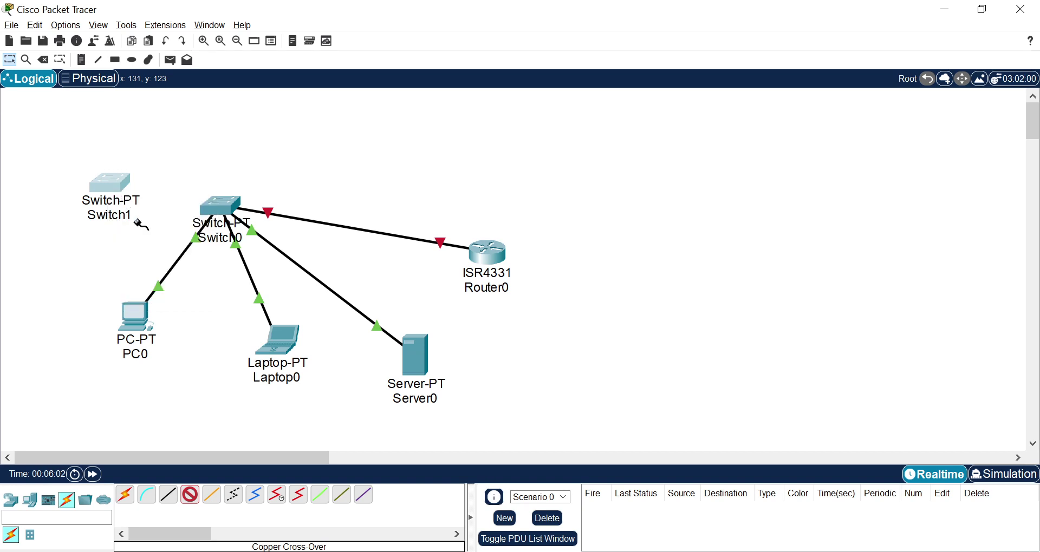
{"action": "left_click", "coordinate": [213, 205]}
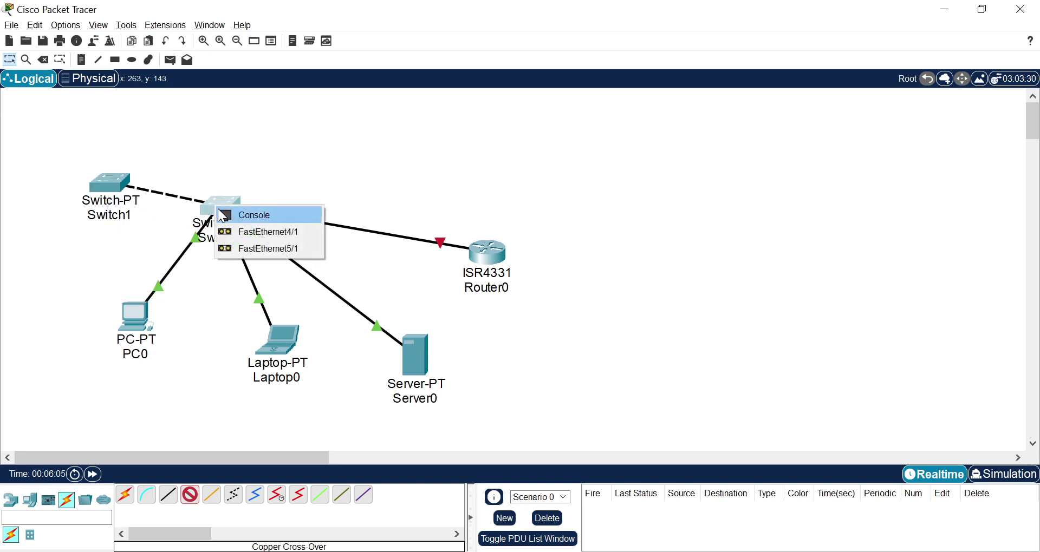
{"action": "left_click", "coordinate": [248, 232]}
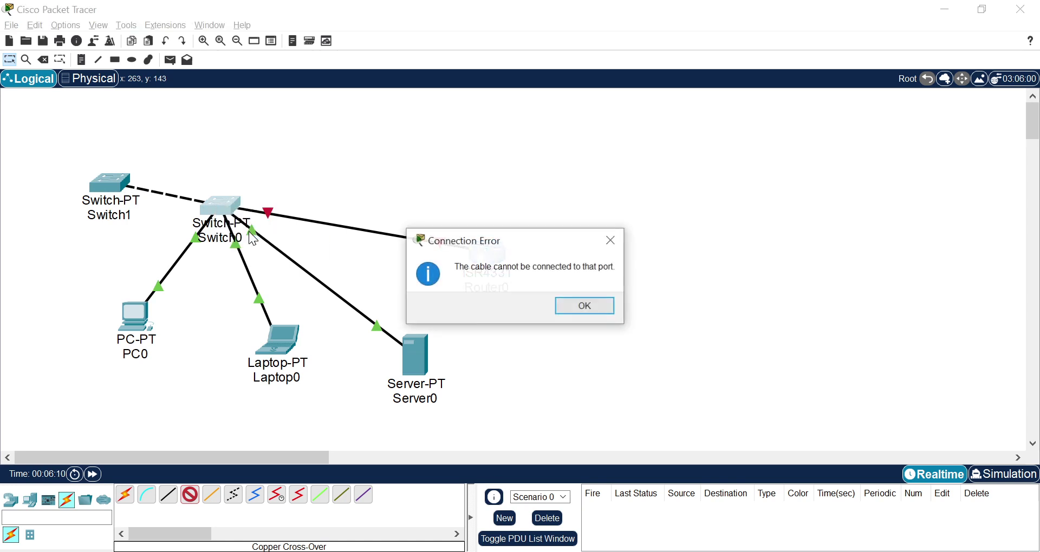
{"action": "left_click", "coordinate": [585, 306]}
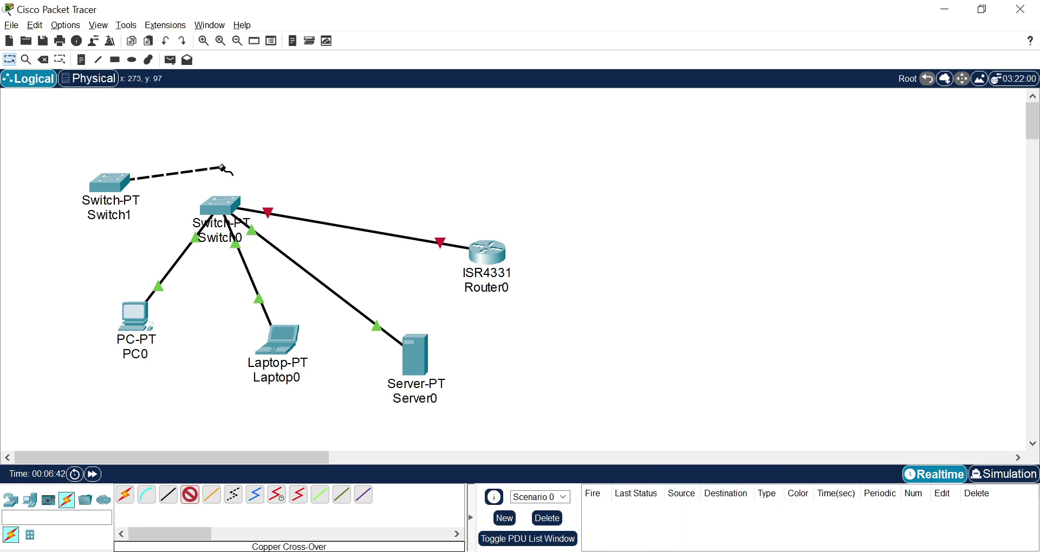
{"action": "key", "text": "Escape"}
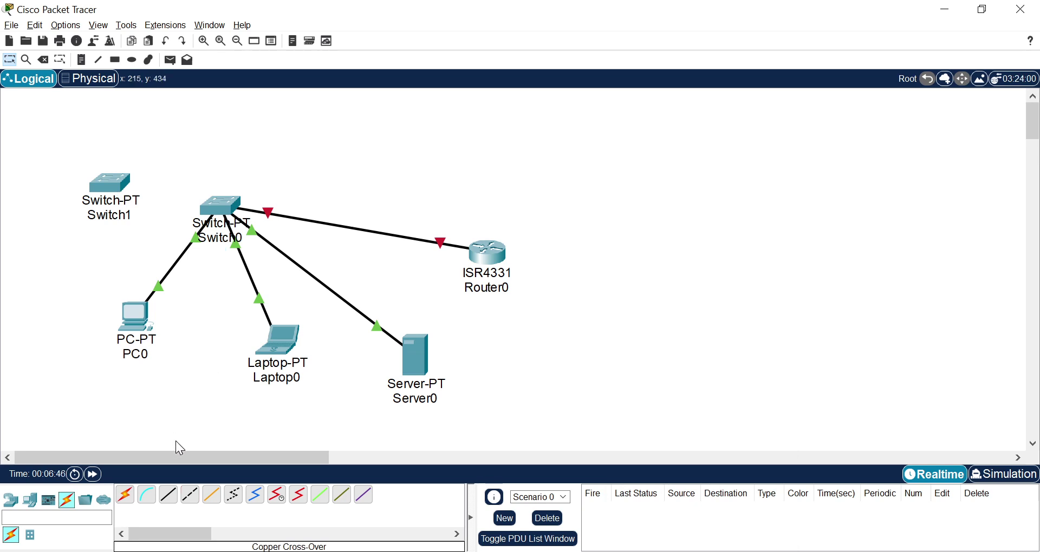
Place a generic PT-Switch as Switch2 above Switch0.
{"action": "left_click", "coordinate": [13, 503]}
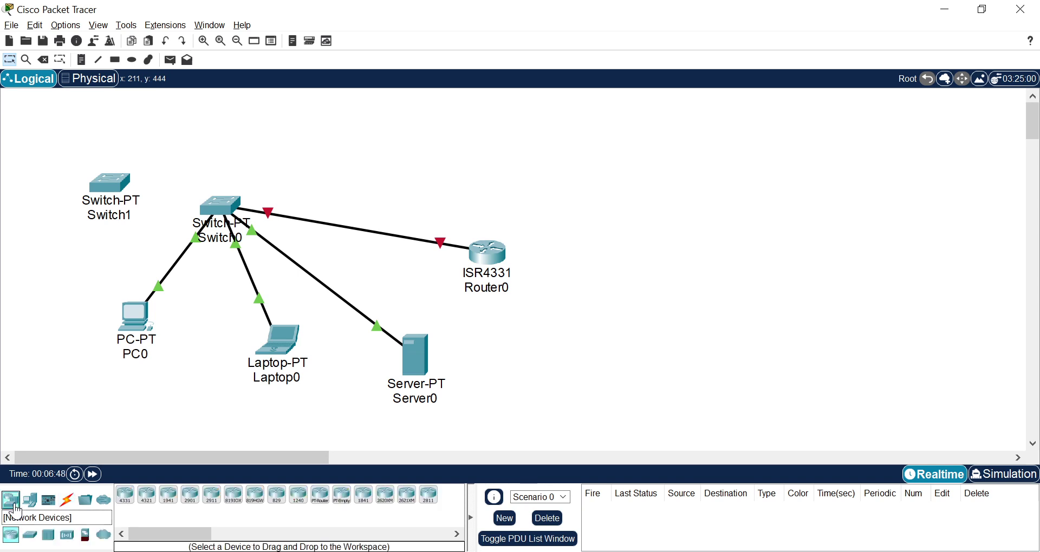
{"action": "left_click", "coordinate": [30, 535]}
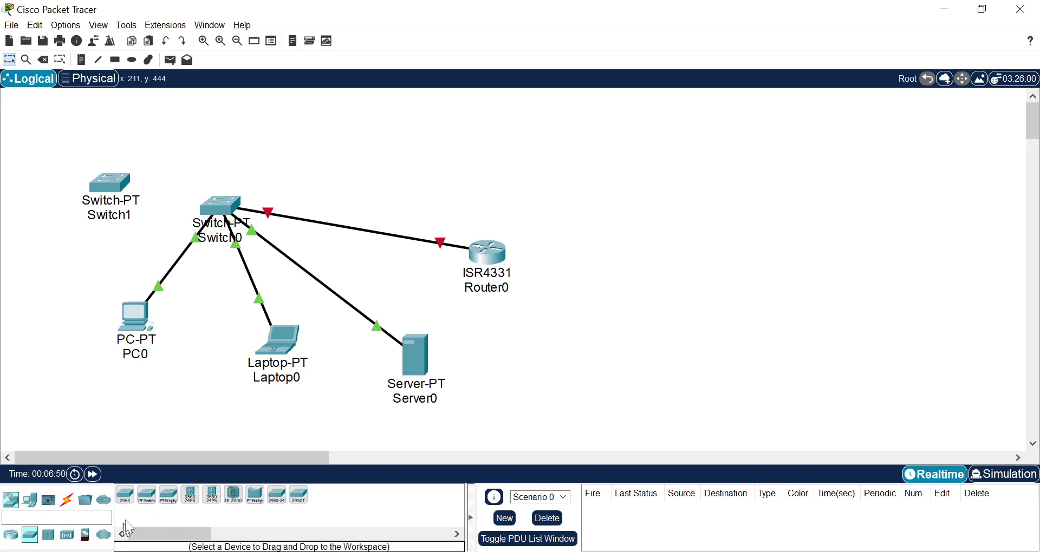
{"action": "left_click", "coordinate": [147, 494]}
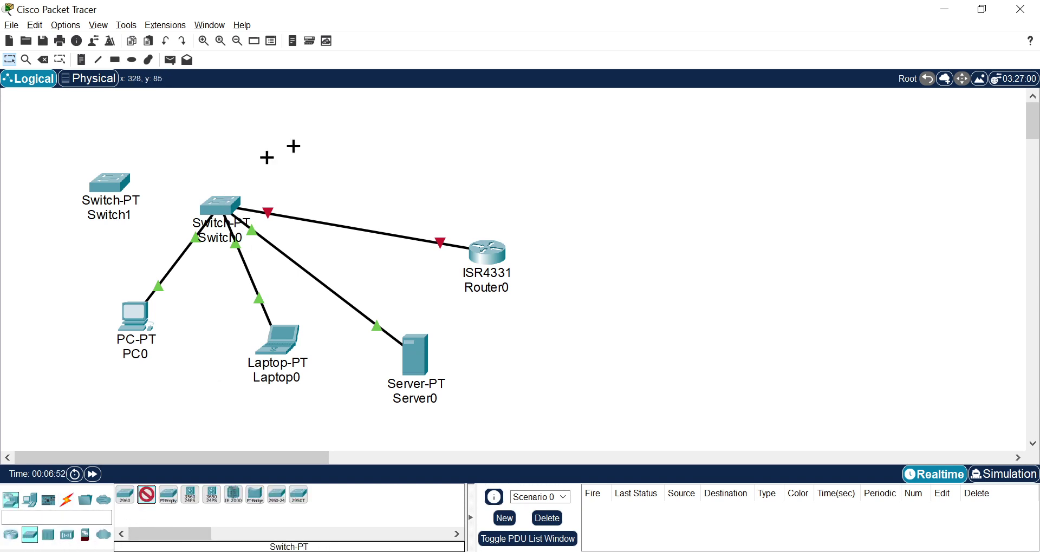
{"action": "left_click", "coordinate": [209, 123]}
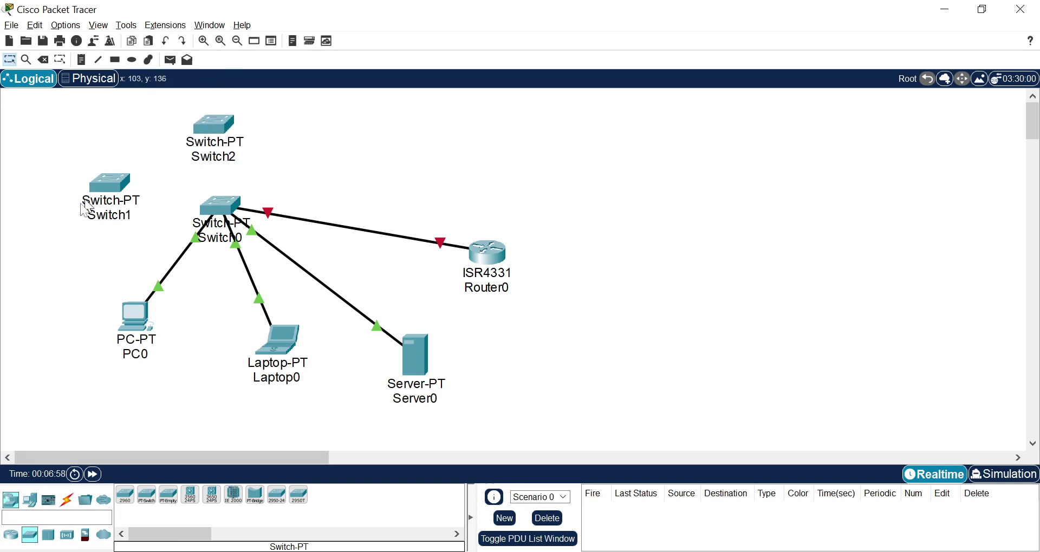
{"action": "left_click", "coordinate": [67, 499]}
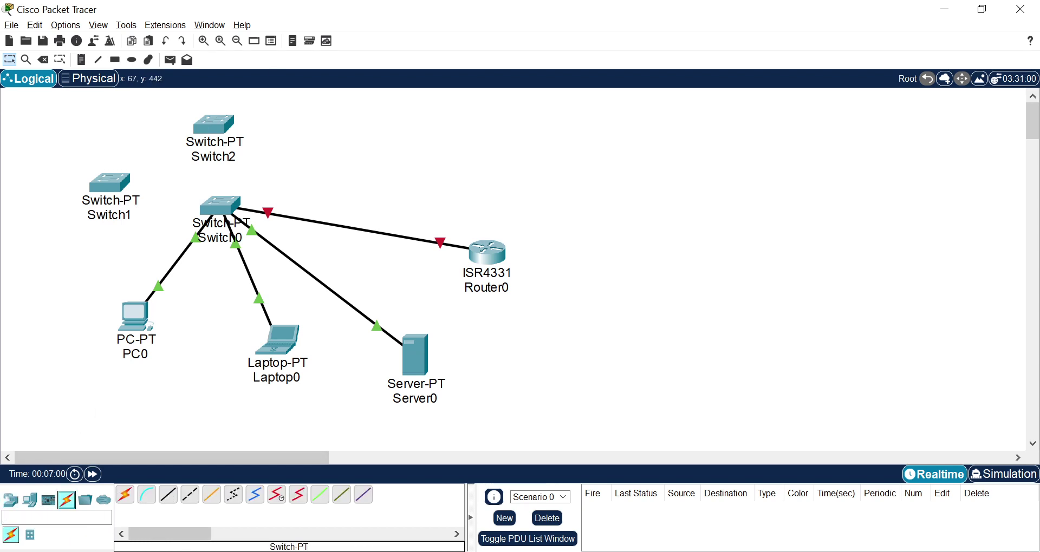
Connect Switch1 FastEthernet0/1 to Switch2 FastEthernet0/1 with a copper cross-over cable.
{"action": "left_click", "coordinate": [190, 494]}
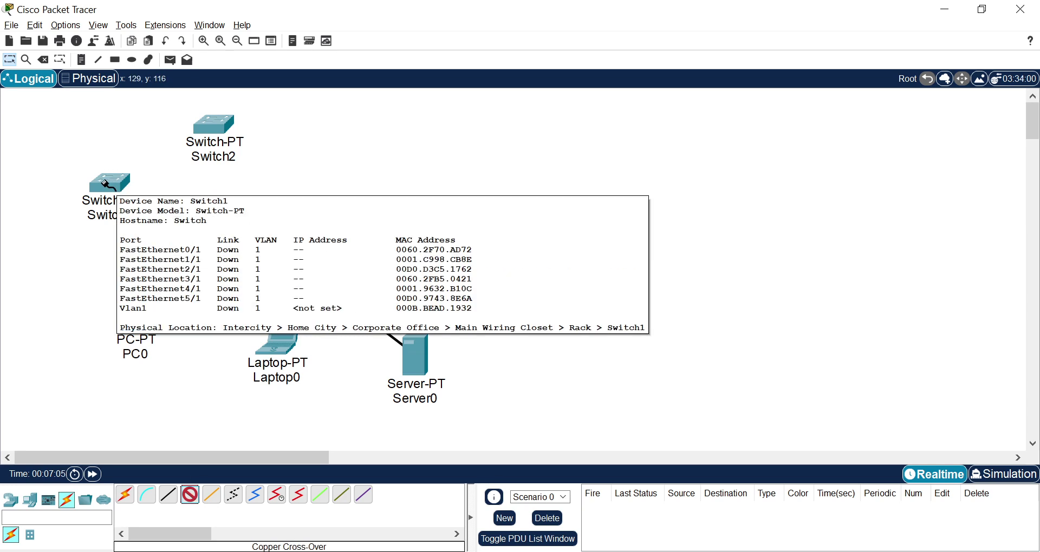
{"action": "left_click", "coordinate": [113, 185]}
{"action": "left_click", "coordinate": [124, 210]}
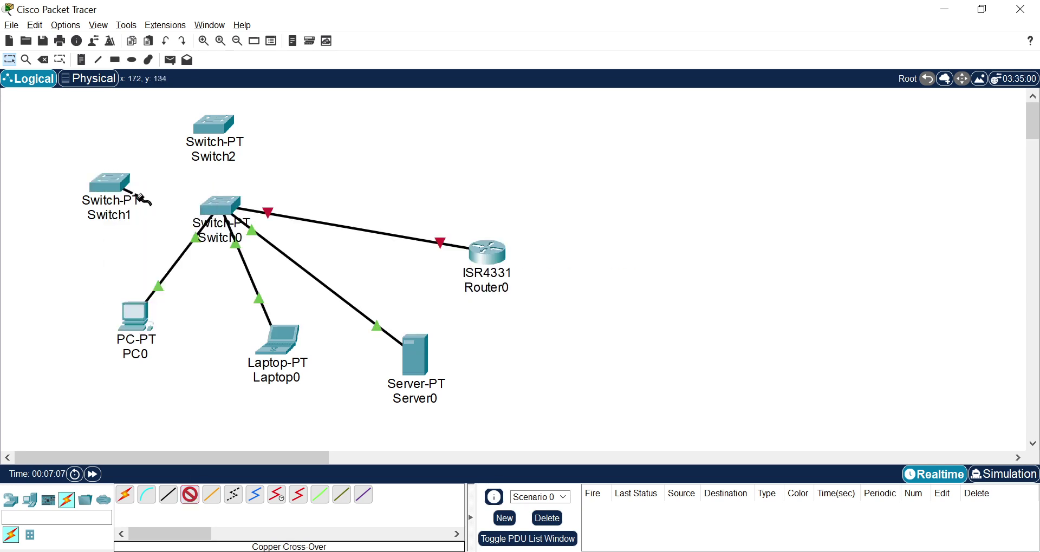
{"action": "left_click", "coordinate": [221, 126]}
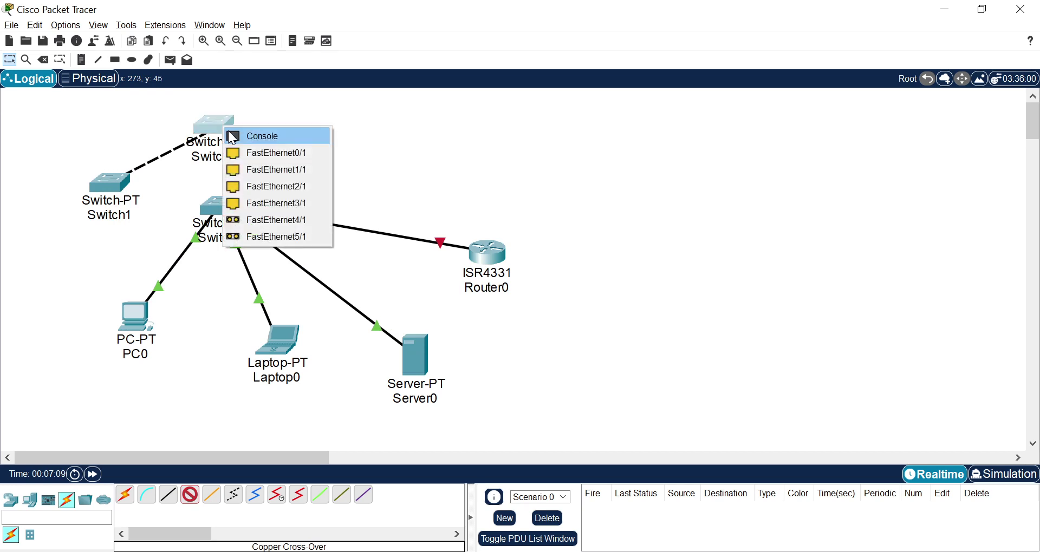
{"action": "left_click", "coordinate": [253, 156]}
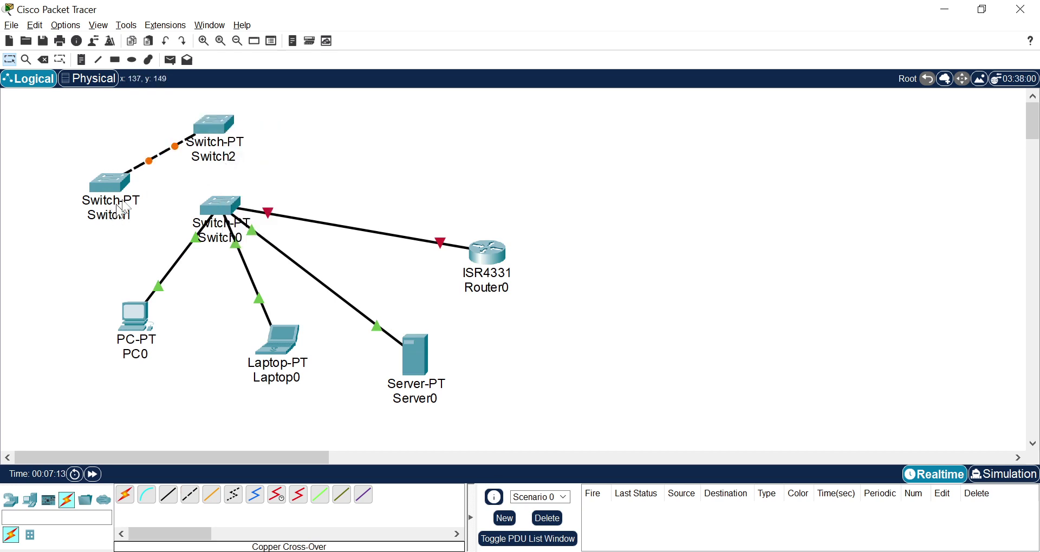